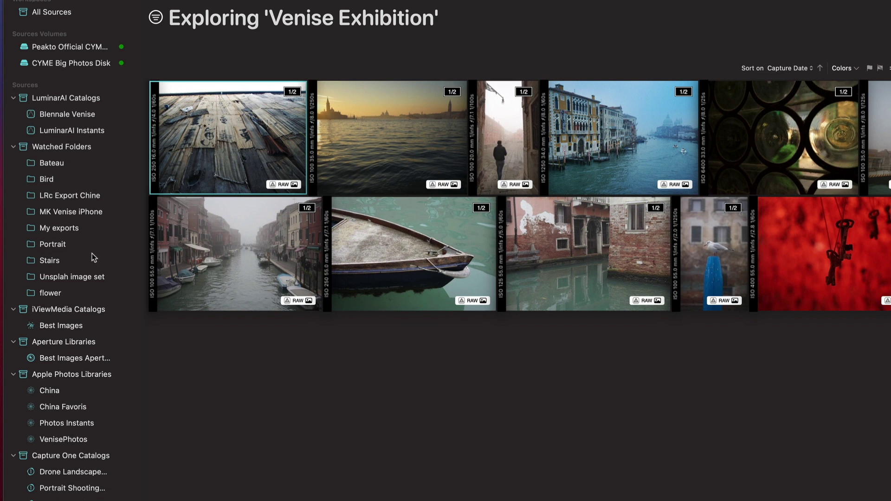
Browse the Best Images catalog, its Aperture Library, then all sources together.
{"action": "left_click", "coordinate": [65, 325]}
{"action": "left_click", "coordinate": [70, 357]}
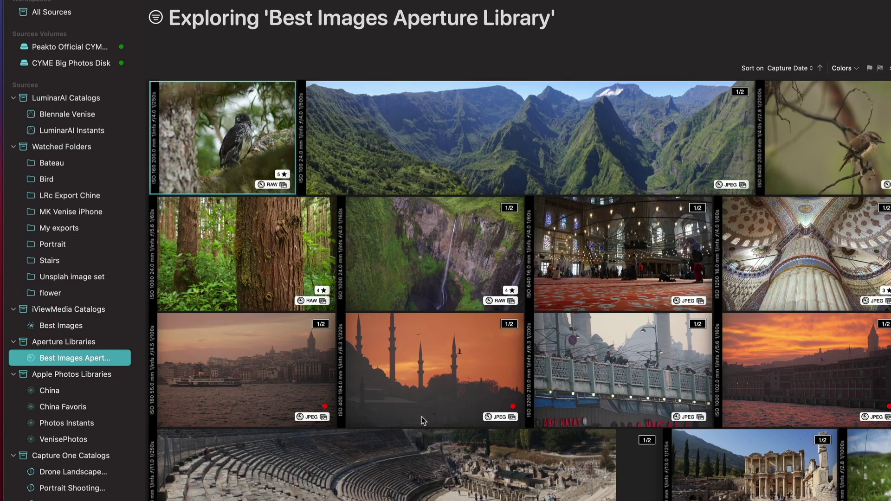
{"action": "left_click", "coordinate": [50, 14]}
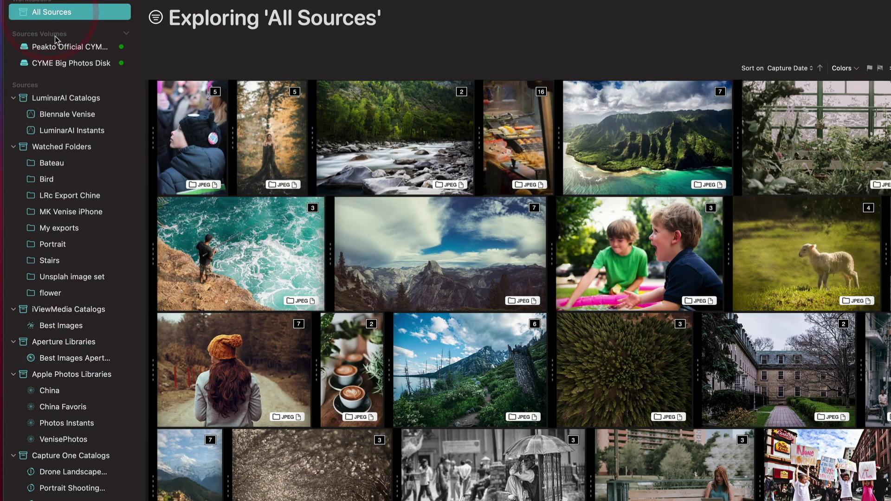
Open the CYME Big Photos Disk volume and show its collections list beside the grid.
{"action": "left_click", "coordinate": [58, 47]}
{"action": "left_click", "coordinate": [60, 64]}
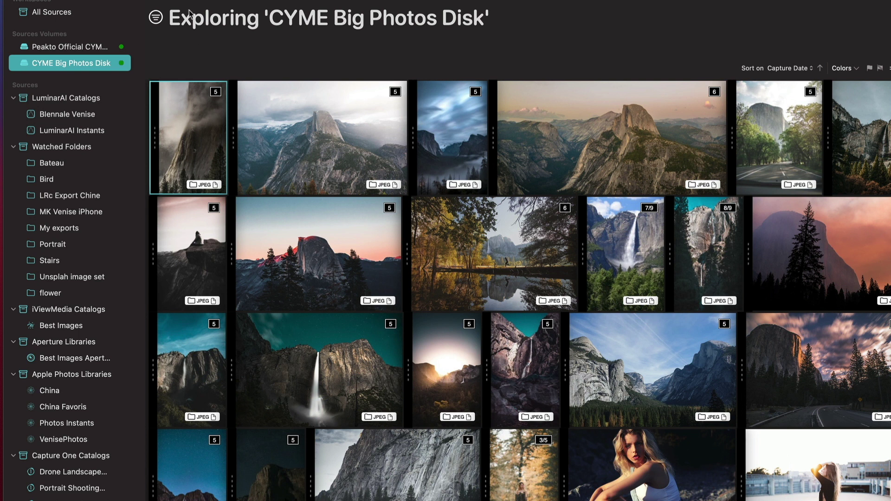
{"action": "left_click", "coordinate": [156, 17]}
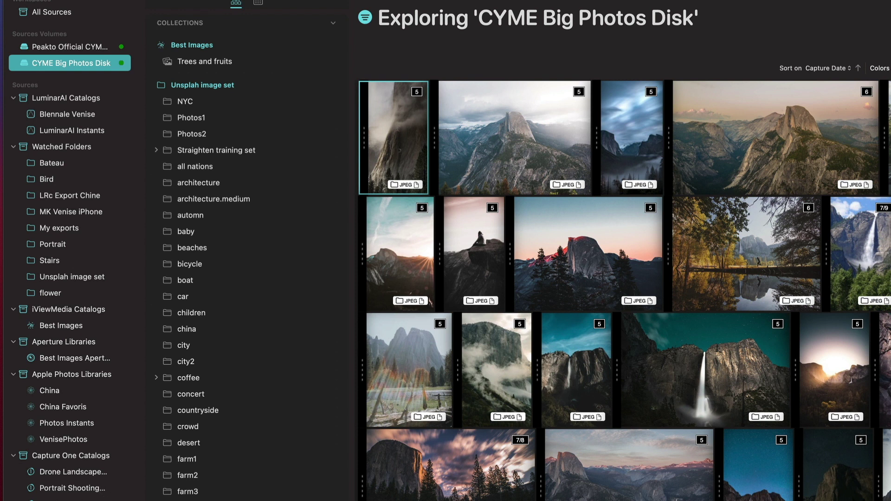
In Best Images Aperture Library, enlarge the keywords list and filter by Landscapes, People, then Others collections.
{"action": "left_click", "coordinate": [72, 358]}
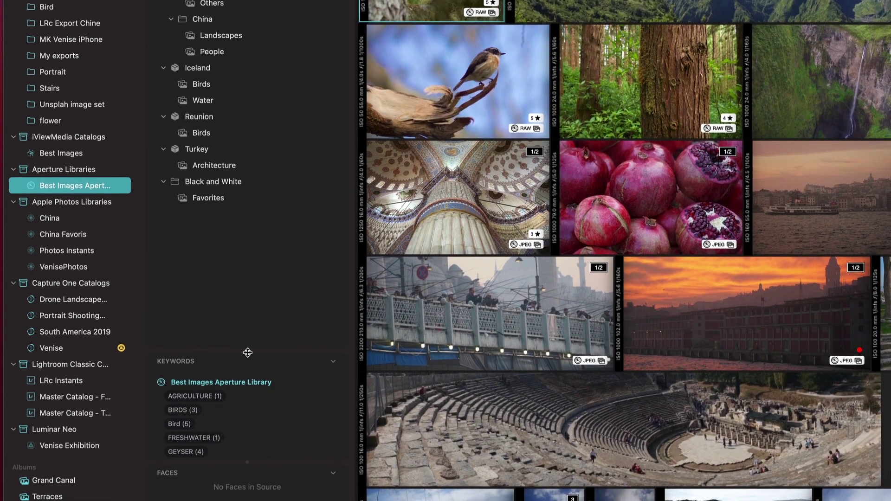
{"action": "left_click_drag", "start_coordinate": [246, 371], "coordinate": [252, 247]}
{"action": "left_click", "coordinate": [221, 14]}
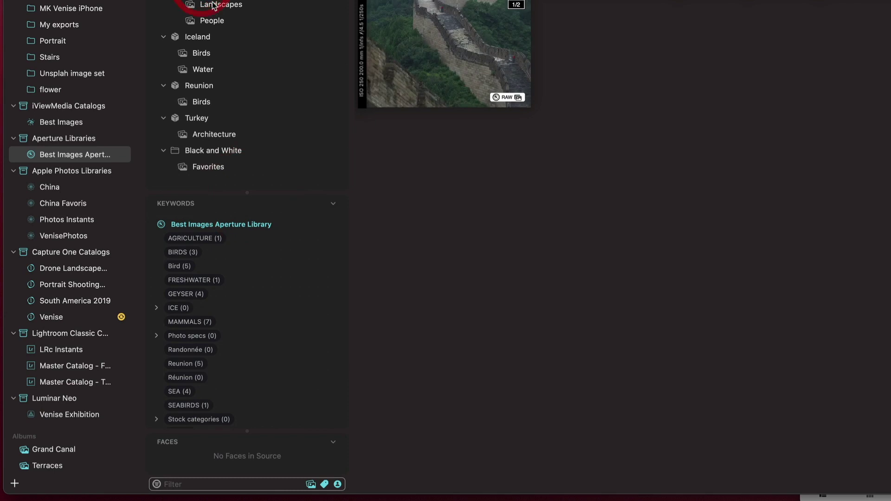
{"action": "left_click", "coordinate": [178, 203]}
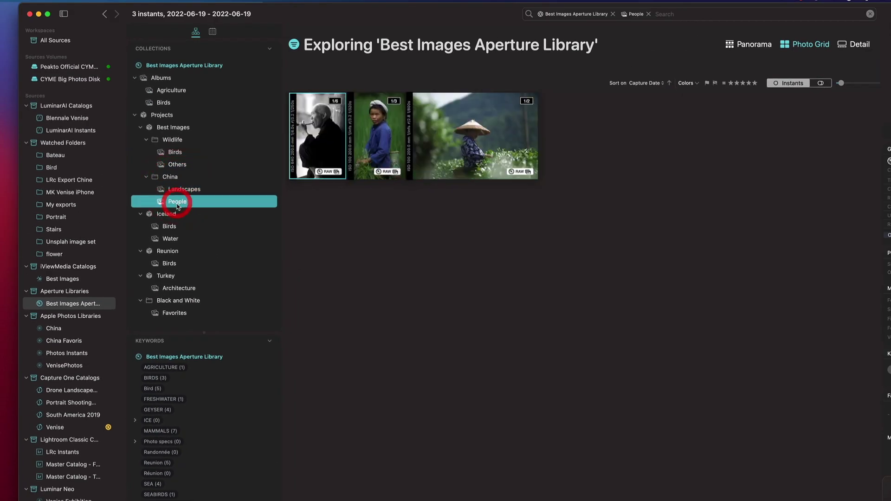
{"action": "left_click", "coordinate": [176, 165]}
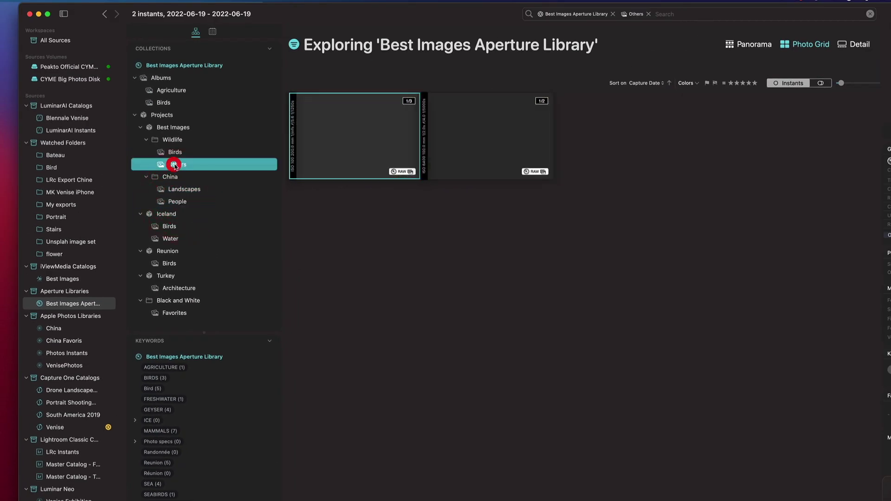
Filter by the AGRICULTURE then FRESHWATER keywords, then remove the keyword and collection filters.
{"action": "left_click", "coordinate": [163, 367]}
{"action": "left_click", "coordinate": [162, 399]}
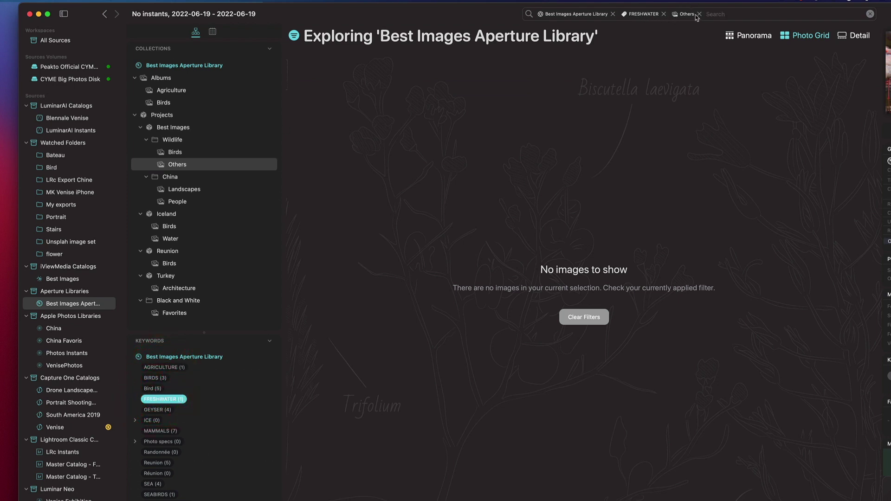
{"action": "left_click", "coordinate": [664, 13]}
{"action": "left_click", "coordinate": [653, 14]}
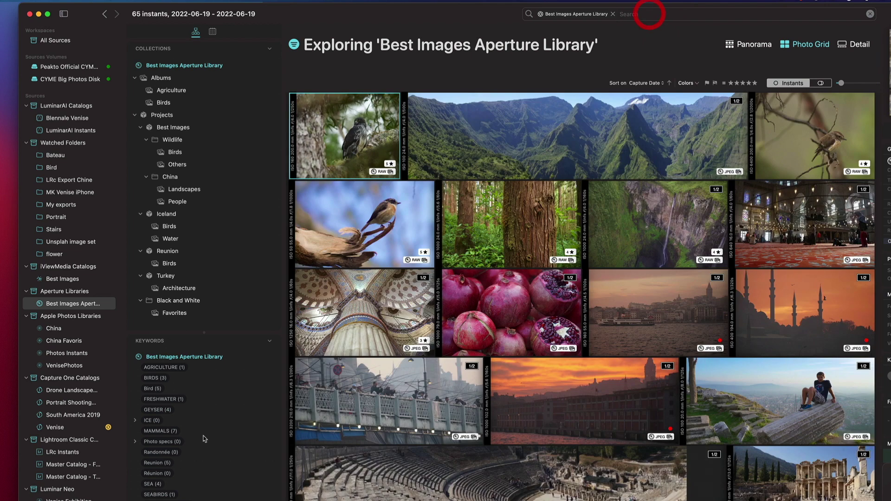
Filter by the Bird keyword, then browse the Grand Canal album and MK Venise iPhone folder.
{"action": "left_click", "coordinate": [153, 389]}
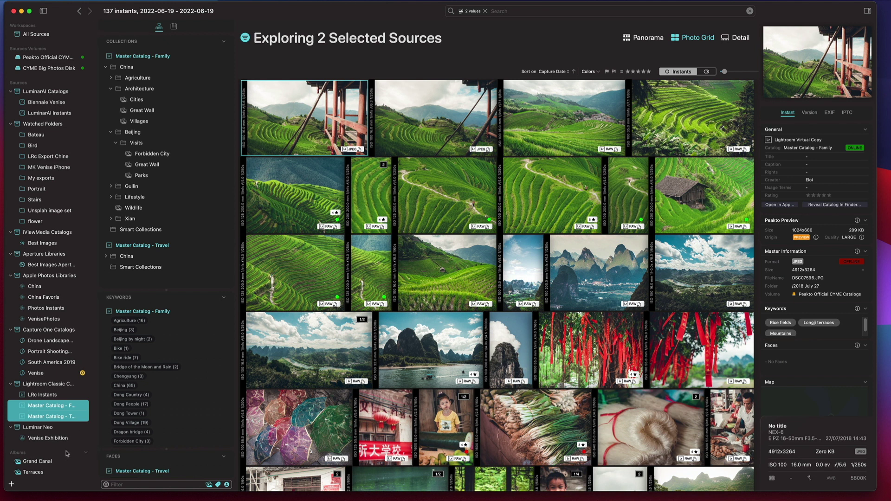
{"action": "left_click", "coordinate": [33, 461]}
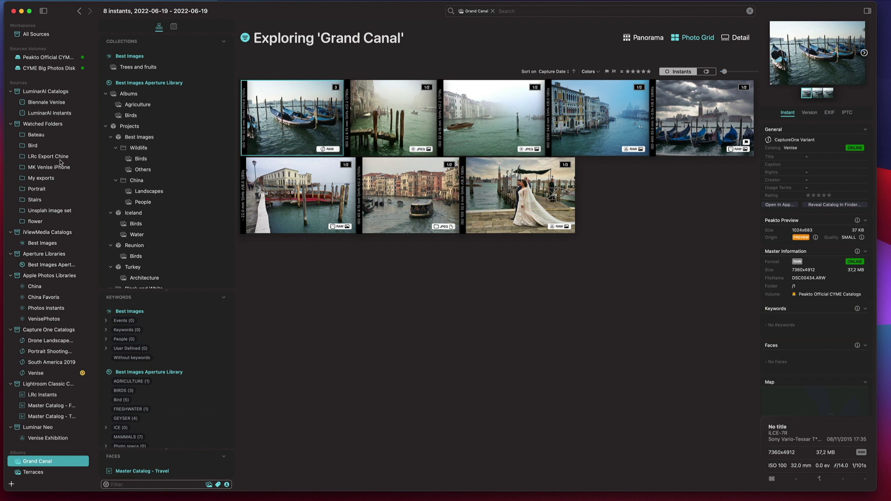
{"action": "left_click", "coordinate": [47, 168]}
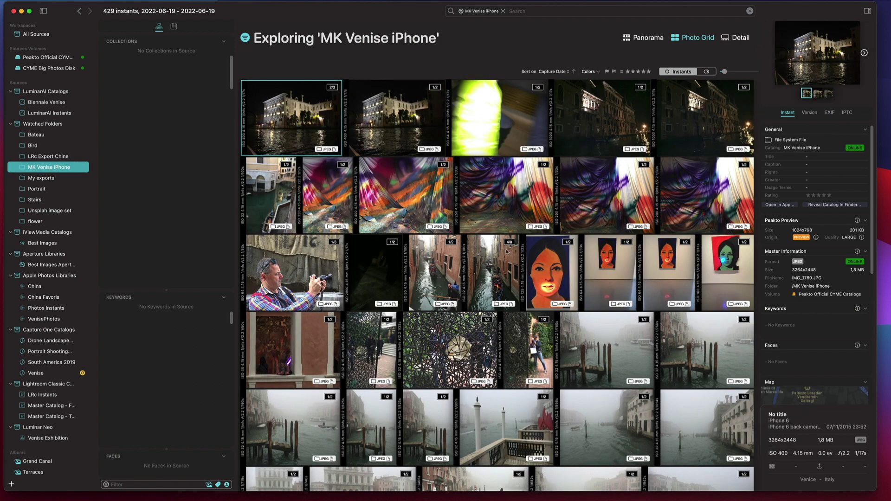
Add a foggy canal photo from MK Venise iPhone to the Grand Canal album.
{"action": "scroll", "coordinate": [359, 344], "scroll_direction": "down", "scroll_amount": 3}
{"action": "left_click_drag", "start_coordinate": [362, 312], "coordinate": [36, 464]}
{"action": "left_click", "coordinate": [36, 463]}
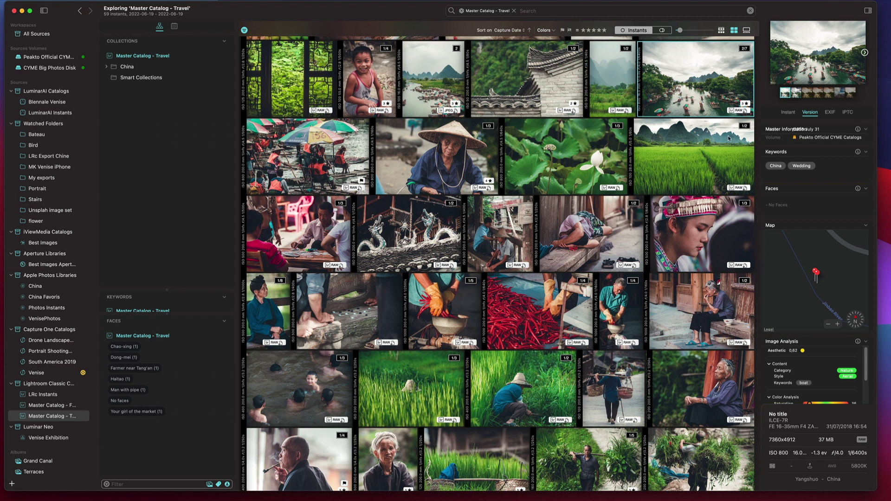
Review the river photo's EXIF camera data and IPTC content fields.
{"action": "left_click", "coordinate": [829, 113]}
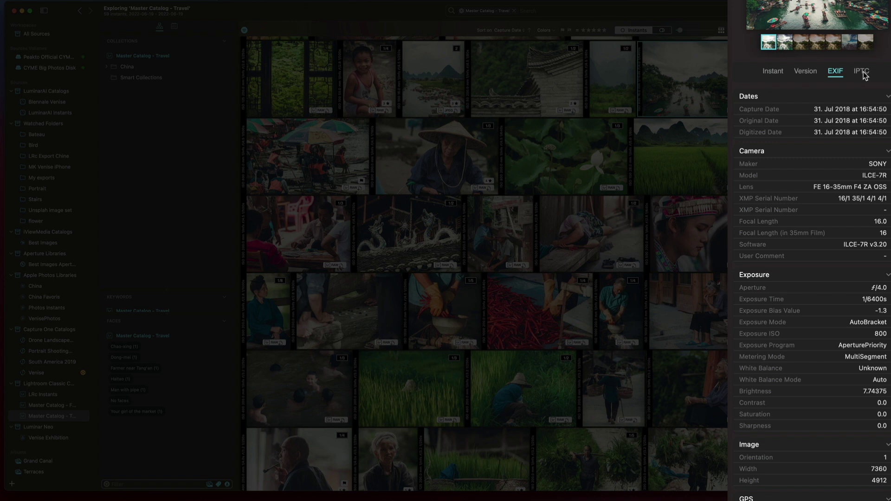
{"action": "left_click", "coordinate": [861, 71]}
{"action": "scroll", "coordinate": [805, 135], "scroll_direction": "down", "scroll_amount": 3}
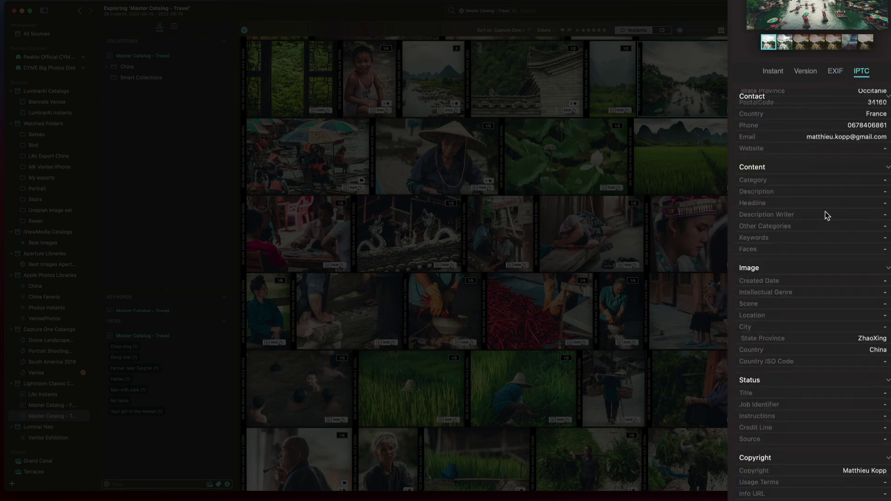
Show the photo's version details and location map, then expand the keywords list.
{"action": "left_click", "coordinate": [809, 113]}
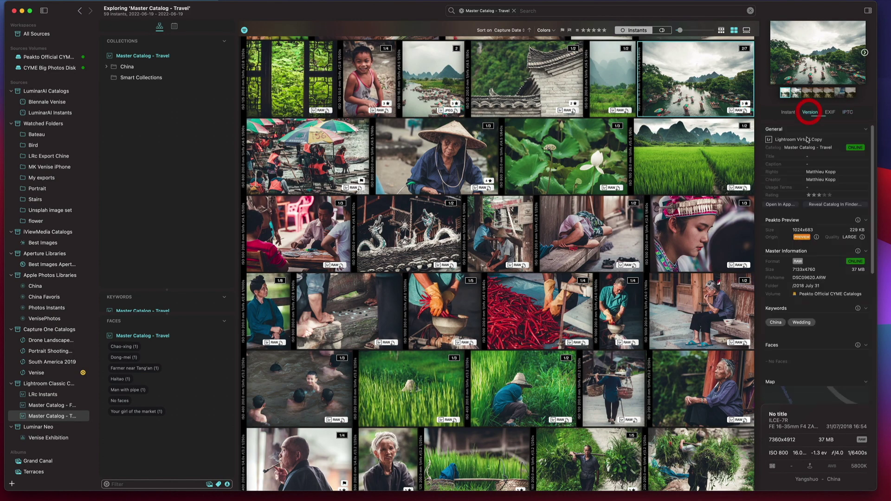
{"action": "scroll", "coordinate": [872, 269], "scroll_direction": "down", "scroll_amount": 8}
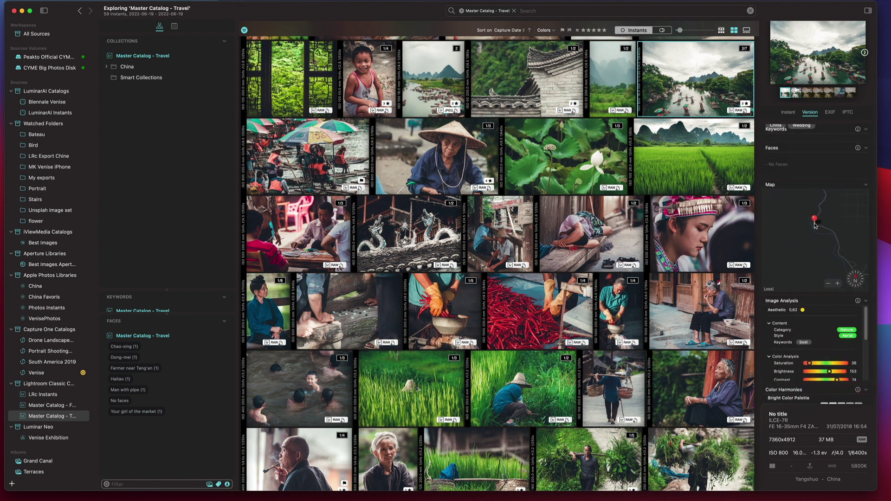
{"action": "scroll", "coordinate": [816, 225], "scroll_direction": "down", "scroll_amount": 3}
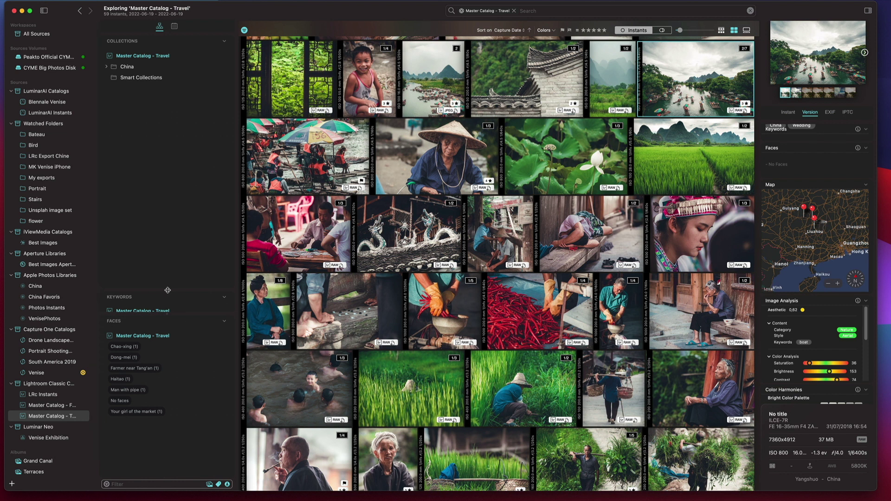
{"action": "left_click_drag", "start_coordinate": [167, 289], "coordinate": [180, 139]}
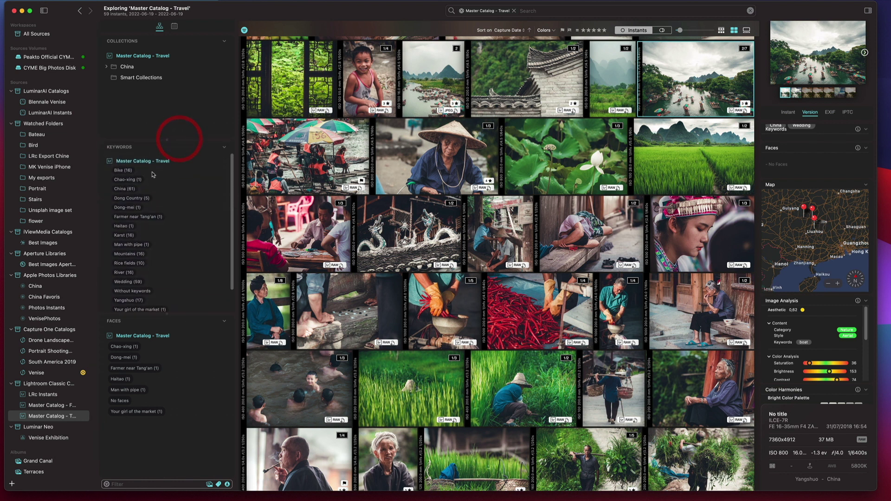
{"action": "left_click", "coordinate": [132, 198]}
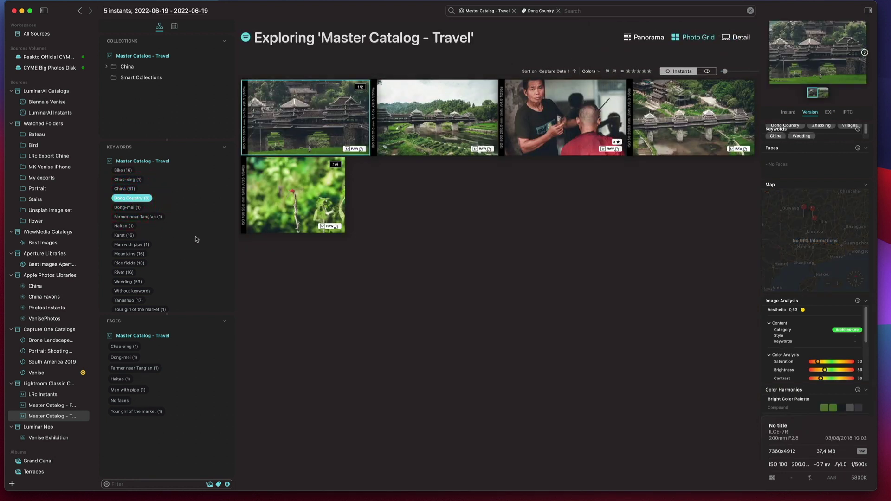
{"action": "left_click", "coordinate": [557, 12]}
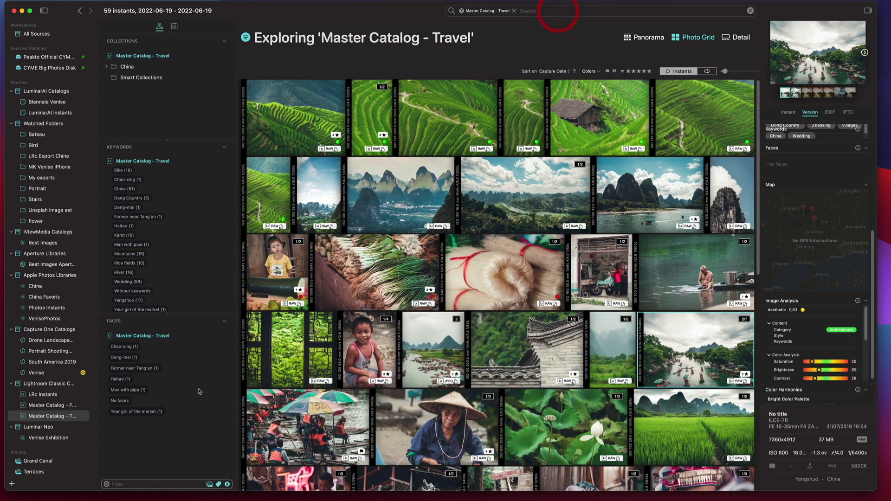
{"action": "left_click", "coordinate": [123, 358]}
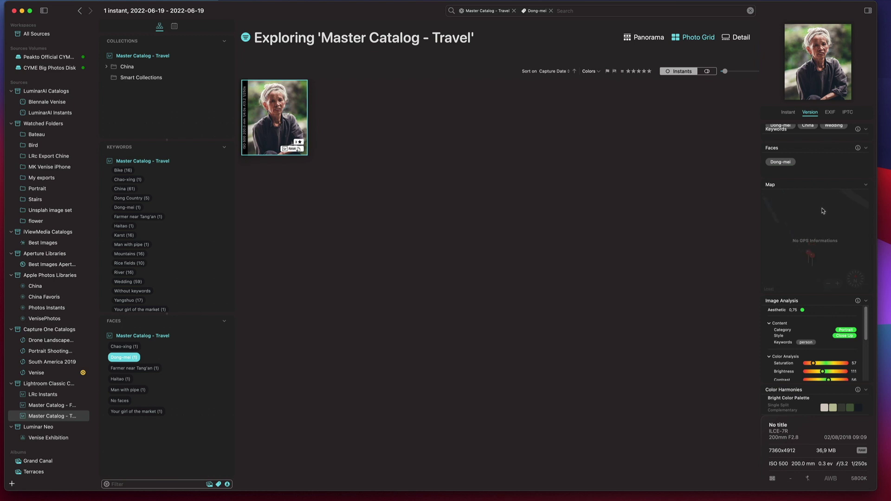
{"action": "scroll", "coordinate": [819, 195], "scroll_direction": "up", "scroll_amount": 5}
{"action": "scroll", "coordinate": [747, 260], "scroll_direction": "up", "scroll_amount": 2}
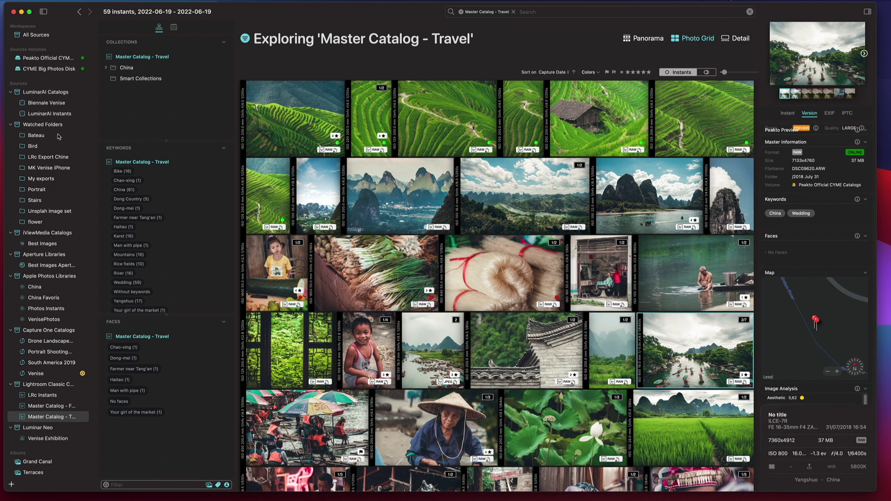
Reveal the China Apple Photos library file in Finder.
{"action": "left_click", "coordinate": [36, 287]}
{"action": "right_click", "coordinate": [35, 290]}
{"action": "left_click", "coordinate": [68, 293]}
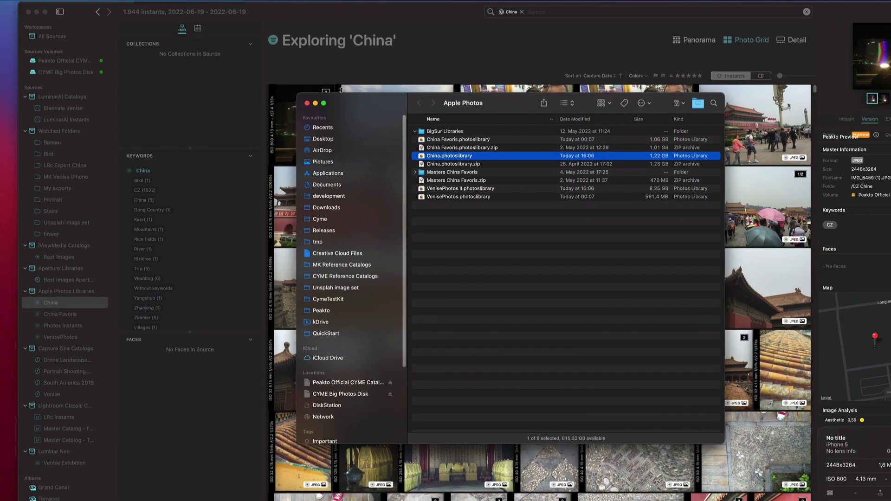
Close the Finder window and browse the VenisePhotos, then Photos Instants libraries.
{"action": "left_click_drag", "start_coordinate": [358, 99], "coordinate": [458, 116]}
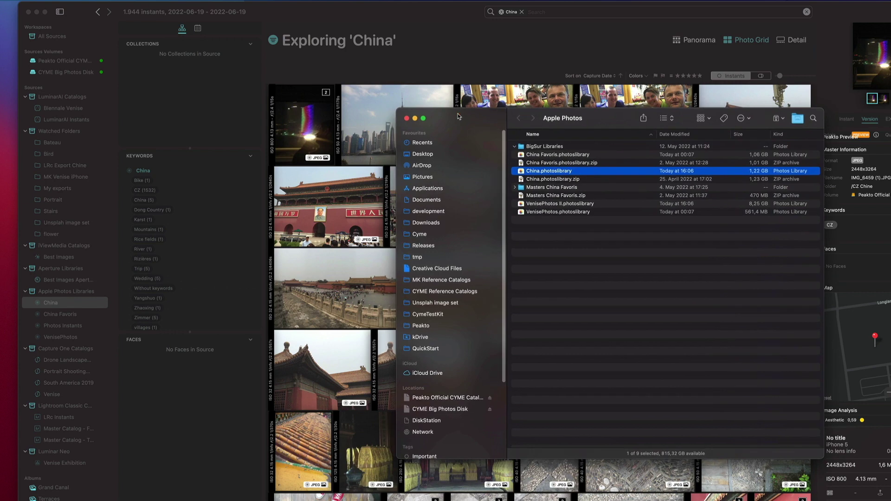
{"action": "left_click", "coordinate": [407, 118]}
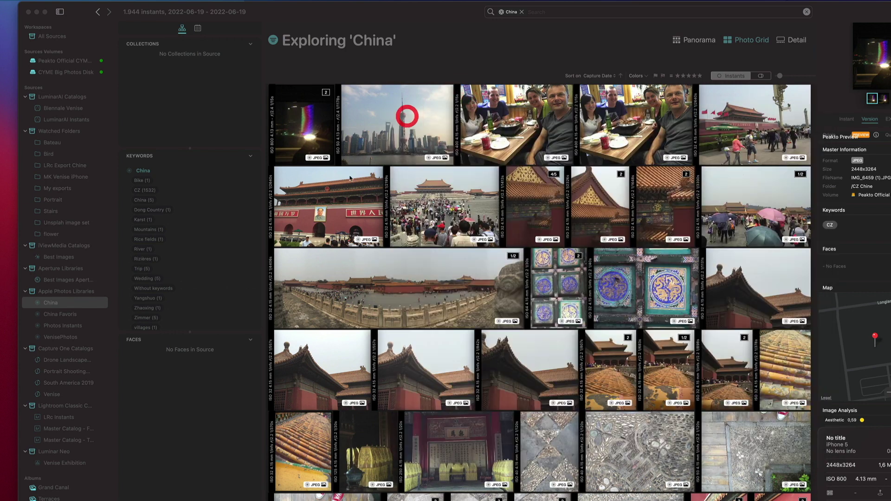
{"action": "left_click", "coordinate": [51, 336]}
{"action": "left_click", "coordinate": [66, 341]}
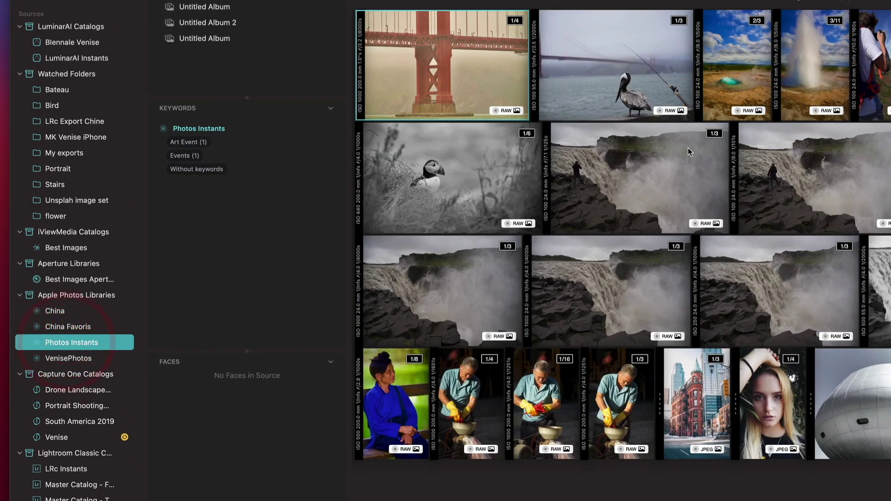
Open the Golden Gate Bridge photo for editing in Apple Photos and bring its window fully on screen.
{"action": "right_click", "coordinate": [439, 61]}
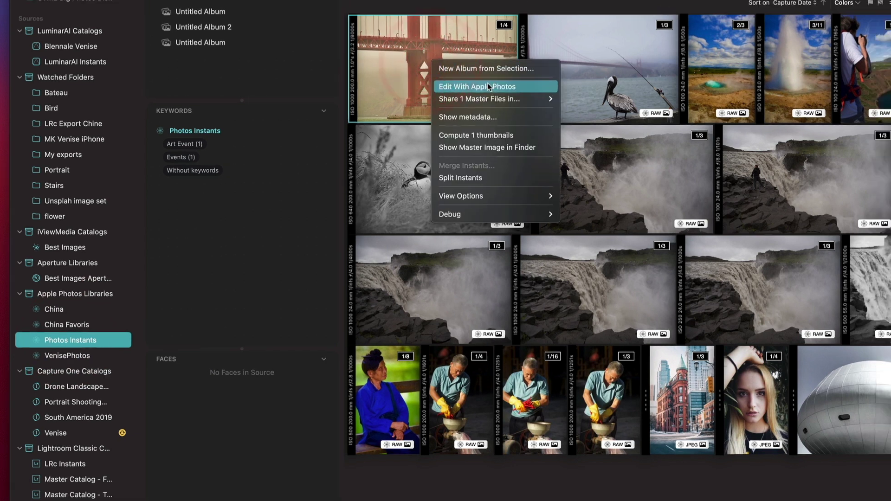
{"action": "left_click", "coordinate": [498, 79]}
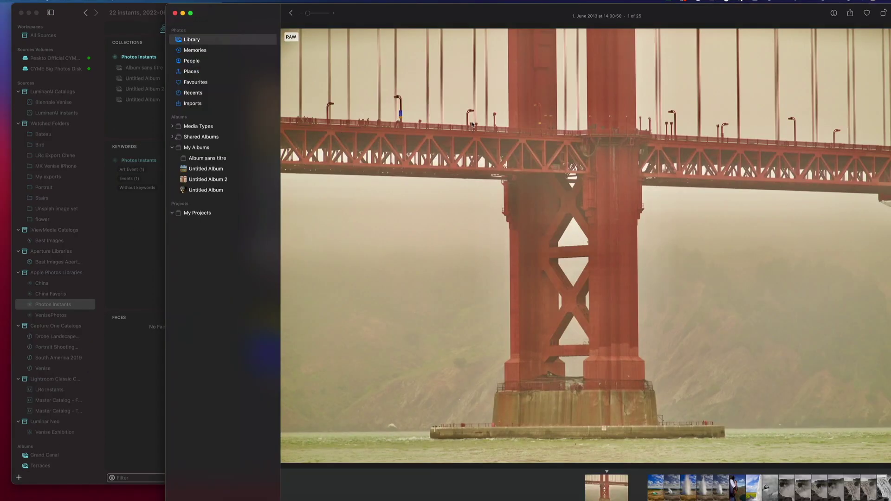
{"action": "left_click_drag", "start_coordinate": [504, 13], "coordinate": [423, 13]}
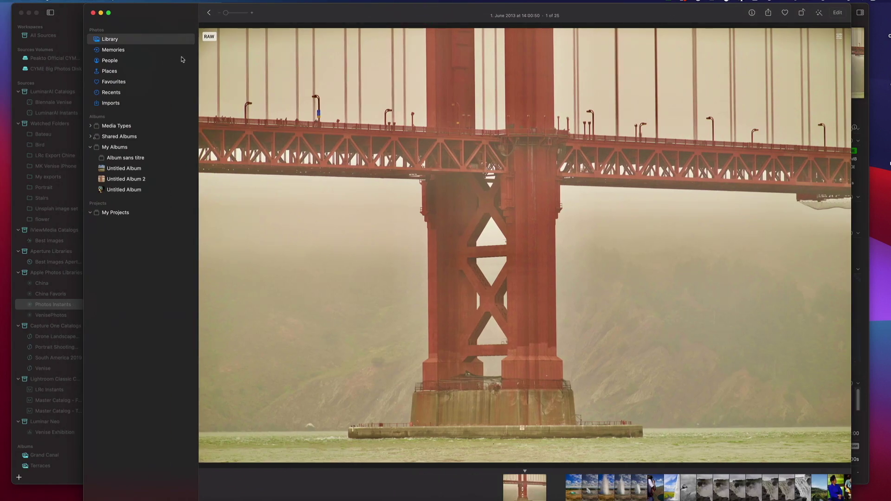
Close Apple Photos and open the first Master Catalog - Family photo in Lightroom.
{"action": "left_click", "coordinate": [93, 13]}
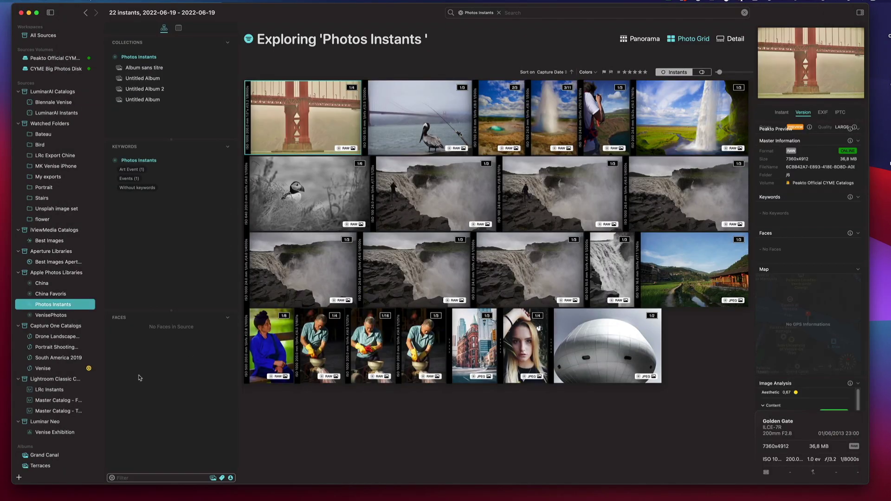
{"action": "left_click", "coordinate": [51, 402]}
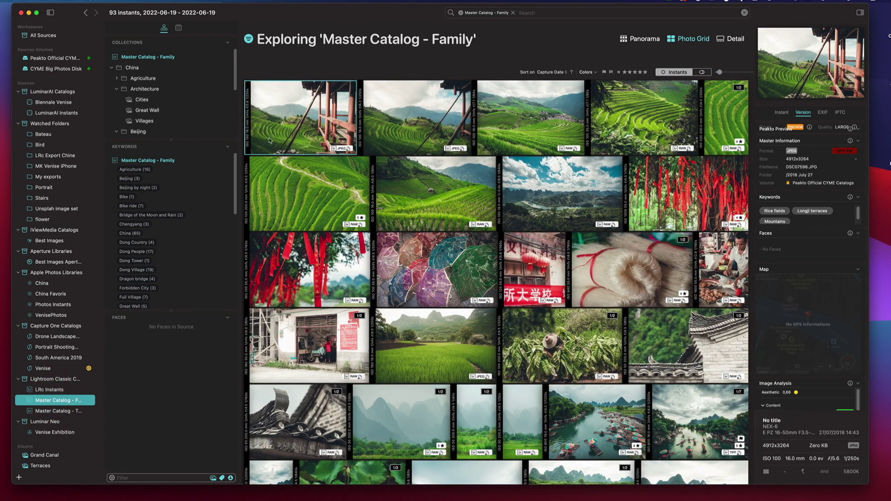
{"action": "right_click", "coordinate": [277, 128]}
{"action": "left_click", "coordinate": [304, 141]}
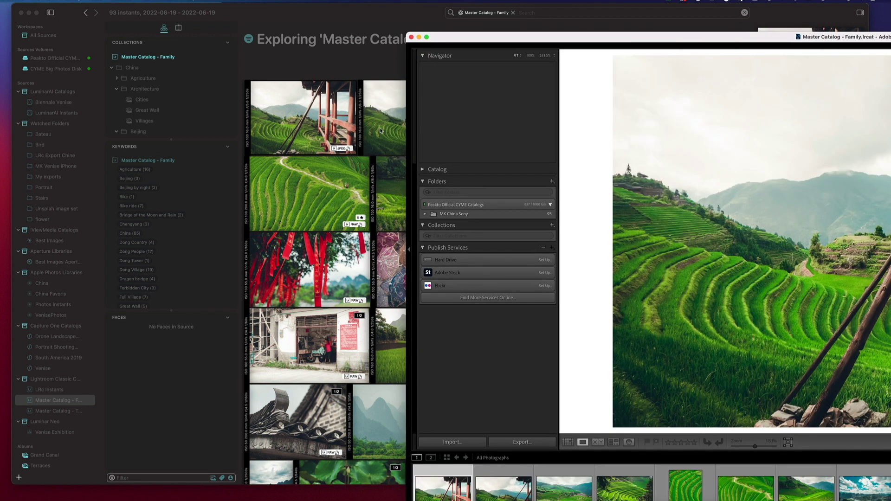
{"action": "left_click", "coordinate": [345, 265]}
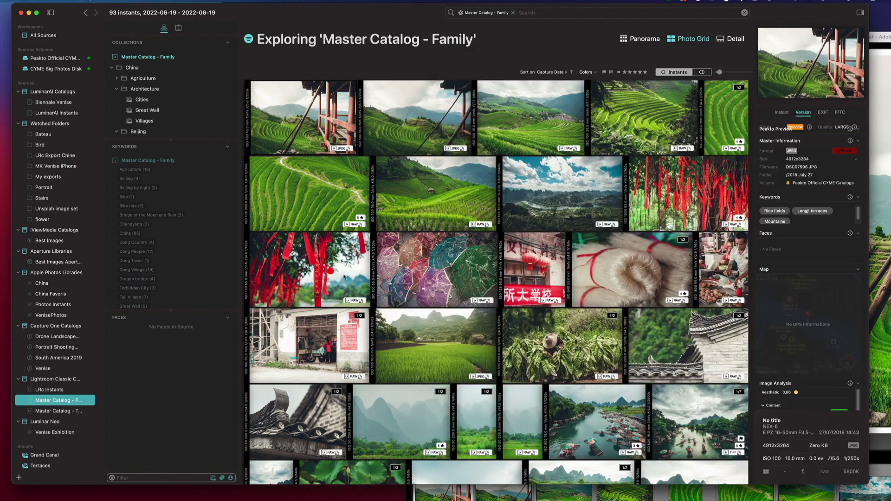
Open the lantern photo in Lightroom as well, then return to Peakto.
{"action": "right_click", "coordinate": [536, 268]}
{"action": "left_click", "coordinate": [564, 283]}
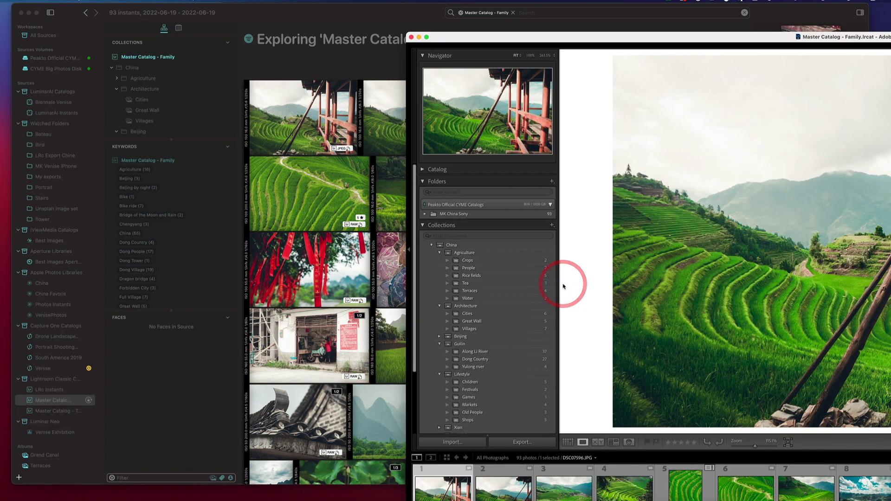
{"action": "left_click_drag", "start_coordinate": [621, 41], "coordinate": [554, 22]}
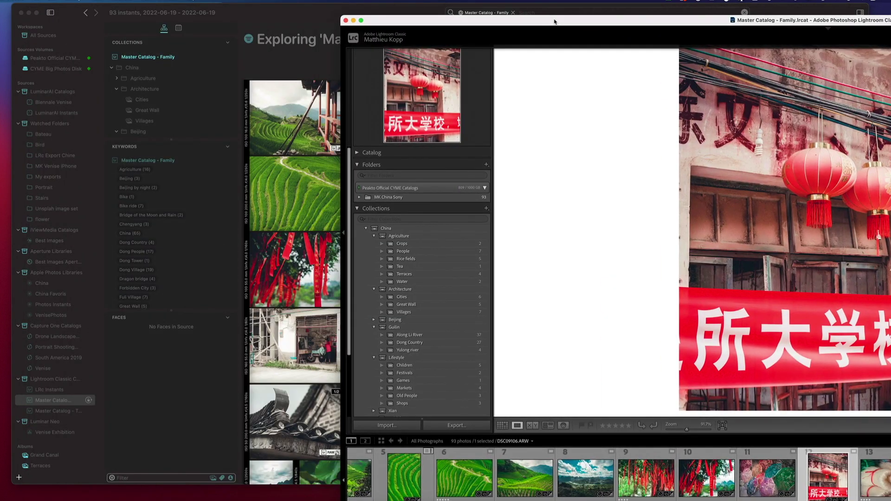
{"action": "left_click", "coordinate": [608, 14]}
Edit a Master Catalog - Travel child photo in Lightroom, confirming the relaunch and skipping backup.
{"action": "left_click", "coordinate": [78, 412]}
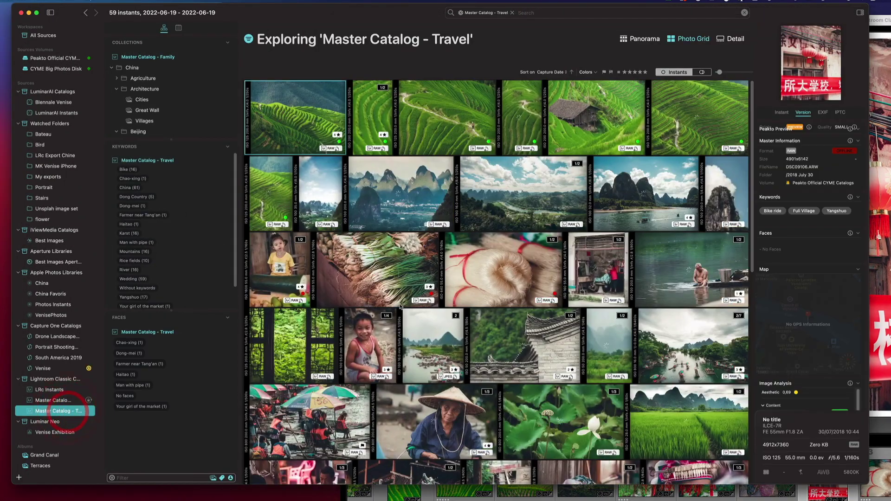
{"action": "right_click", "coordinate": [365, 348]}
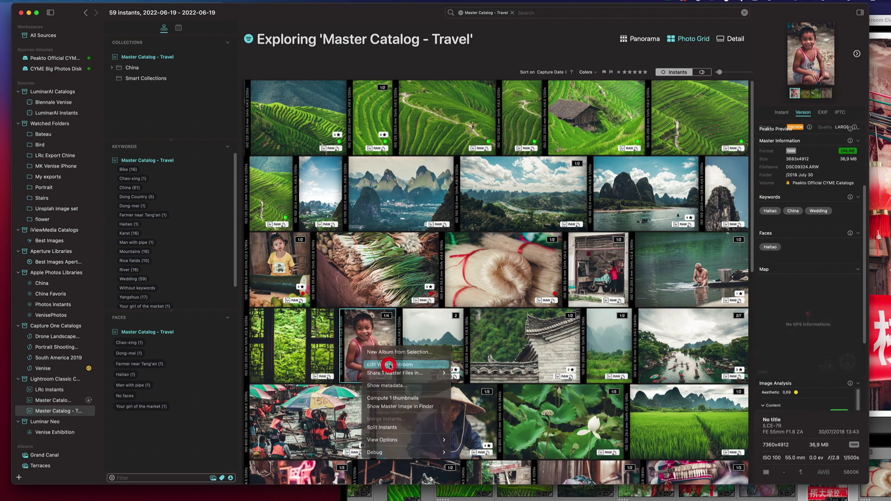
{"action": "left_click", "coordinate": [389, 365]}
{"action": "left_click", "coordinate": [523, 168]}
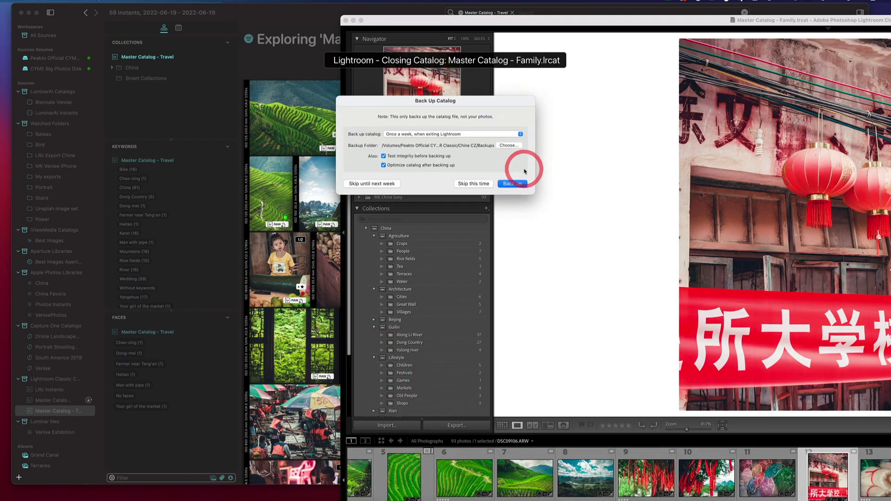
{"action": "left_click", "coordinate": [473, 184]}
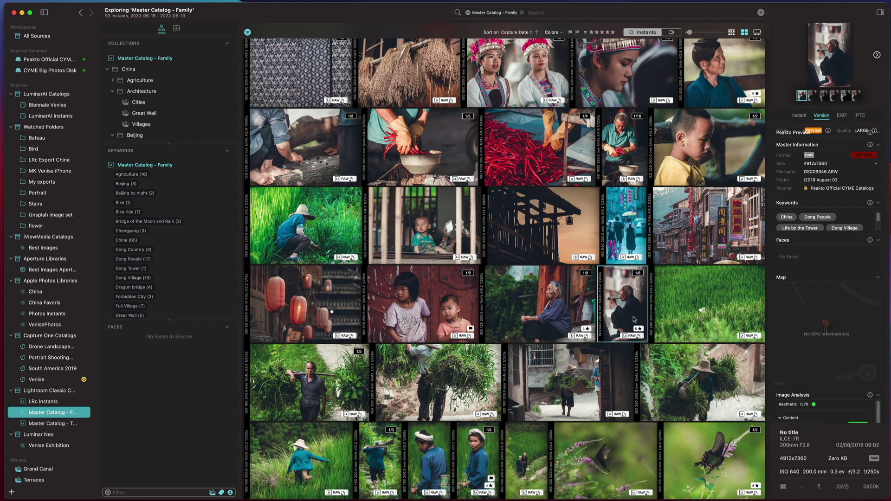
Open the pipe-smoking man photo and step through its darker, brighter, black-and-white and colour versions.
{"action": "double_click", "coordinate": [620, 295]}
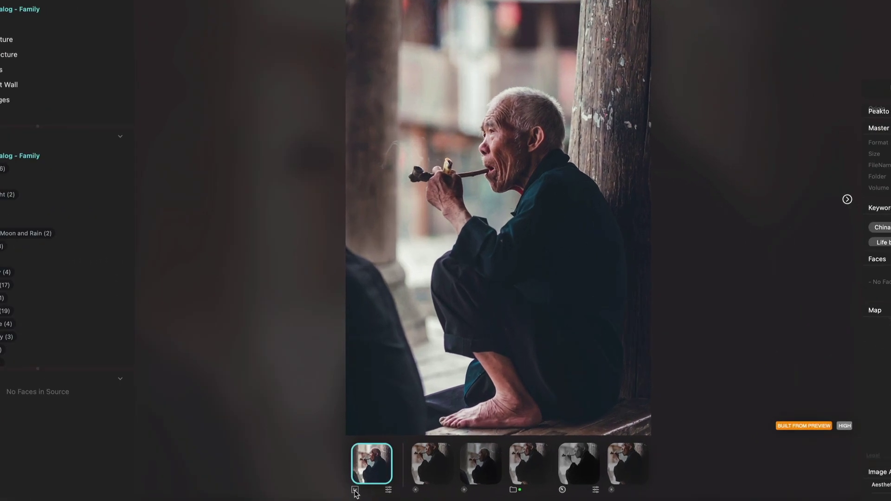
{"action": "left_click", "coordinate": [426, 463]}
{"action": "left_click", "coordinate": [476, 467]}
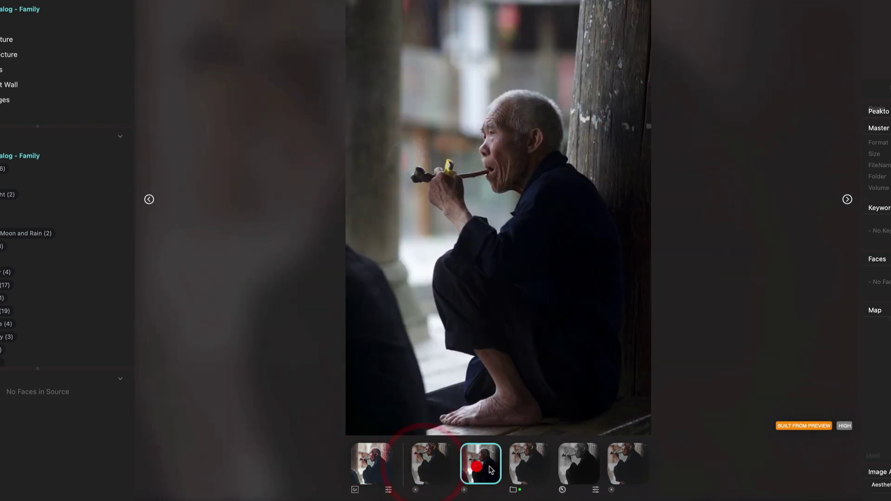
{"action": "left_click", "coordinate": [528, 464]}
{"action": "left_click", "coordinate": [578, 464]}
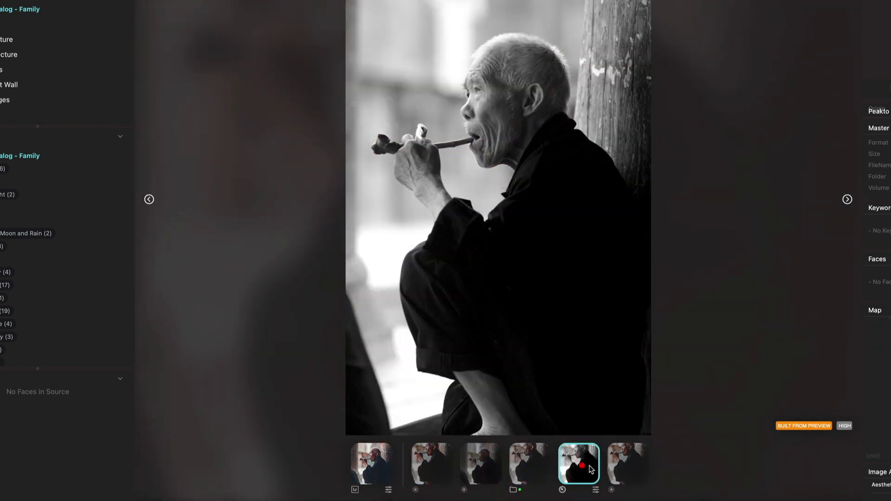
{"action": "left_click", "coordinate": [623, 470]}
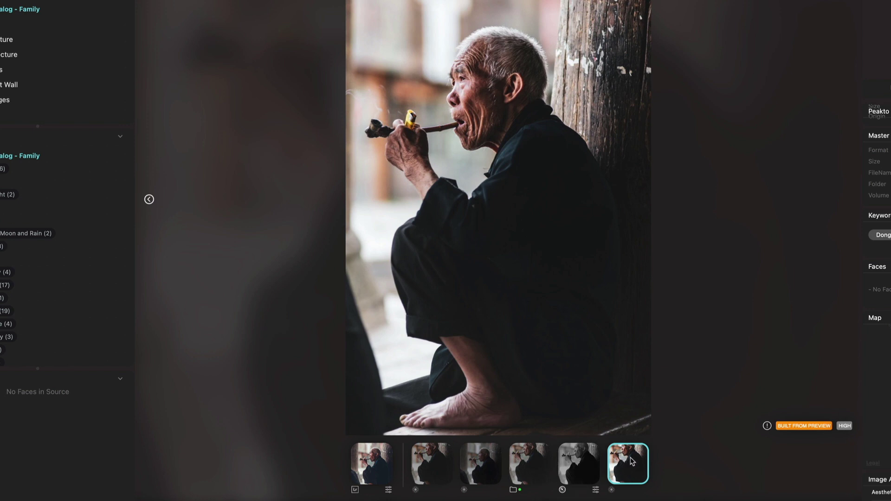
{"action": "left_click", "coordinate": [580, 466]}
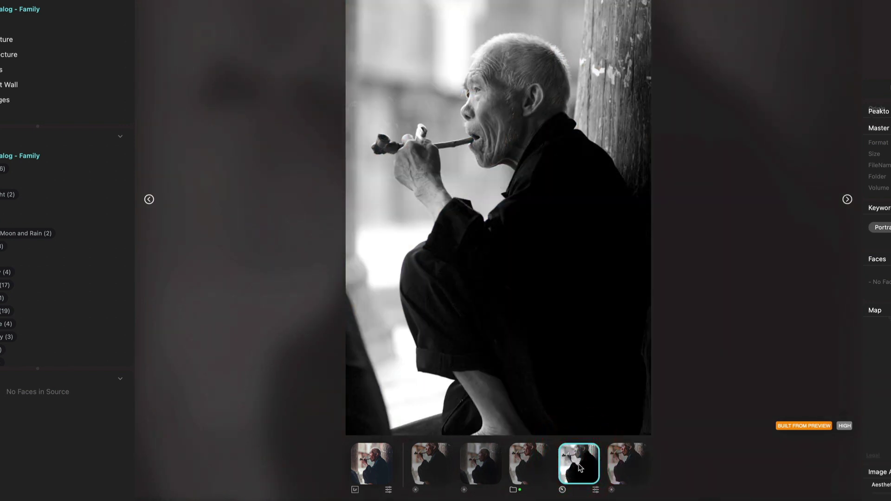
{"action": "left_click", "coordinate": [528, 464]}
{"action": "left_click", "coordinate": [429, 463]}
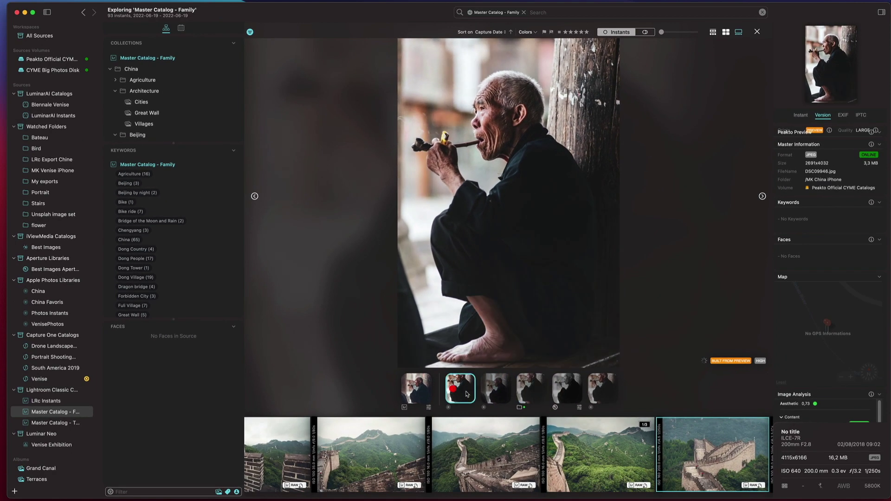
Show the original full-size file of the pipe-smoking man photo.
{"action": "left_click", "coordinate": [496, 392]}
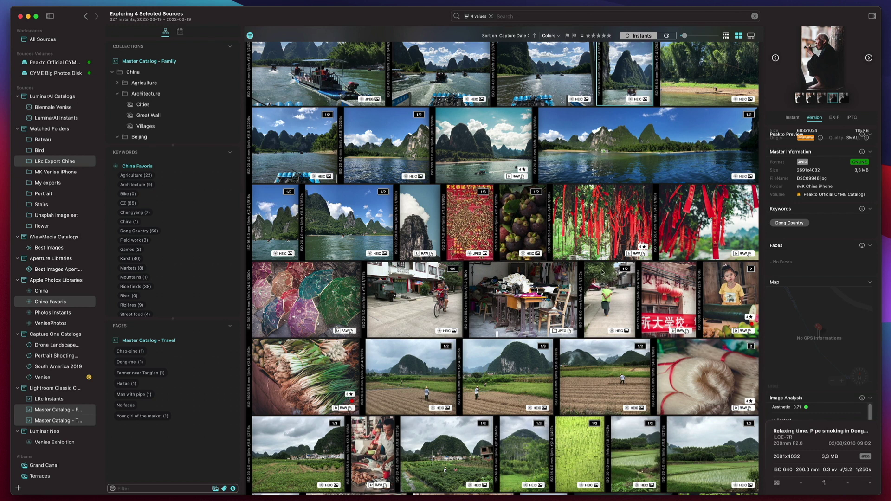
Switch to the category Panorama view, collapse the collections panel, and scroll the category rows.
{"action": "left_click", "coordinate": [726, 36]}
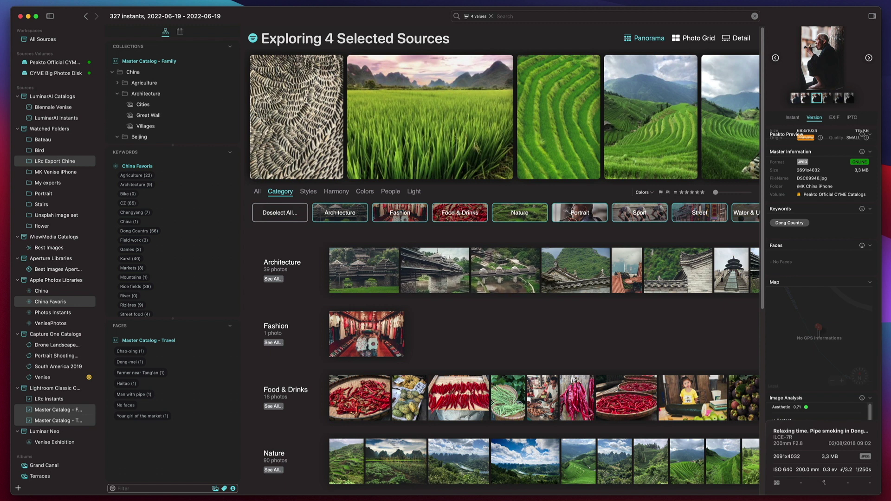
{"action": "left_click", "coordinate": [252, 38]}
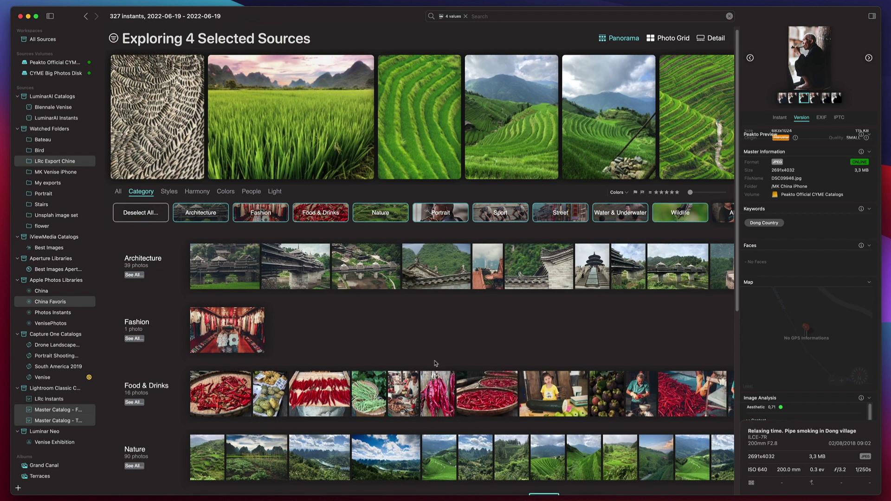
{"action": "scroll", "coordinate": [434, 354], "scroll_direction": "down", "scroll_amount": 5}
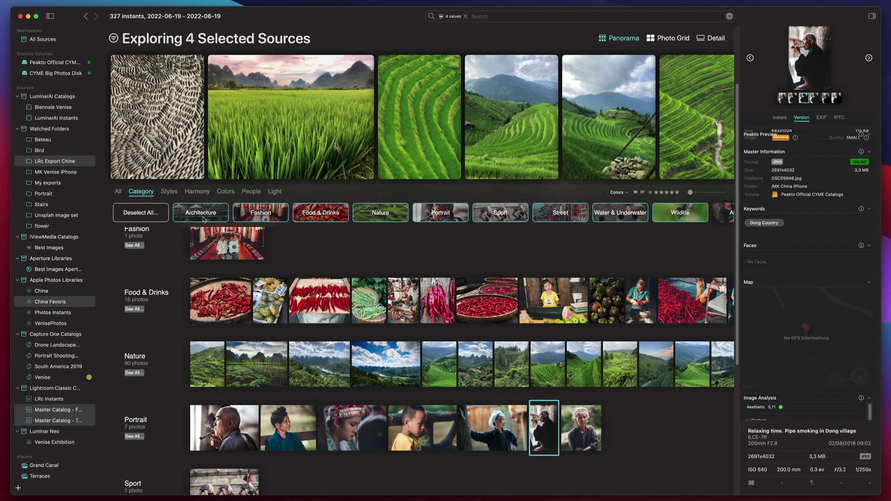
Switch the panorama grouping through Styles, Harmony and Colors, settling on People (In Duo, Lonely, etc.).
{"action": "left_click", "coordinate": [169, 191]}
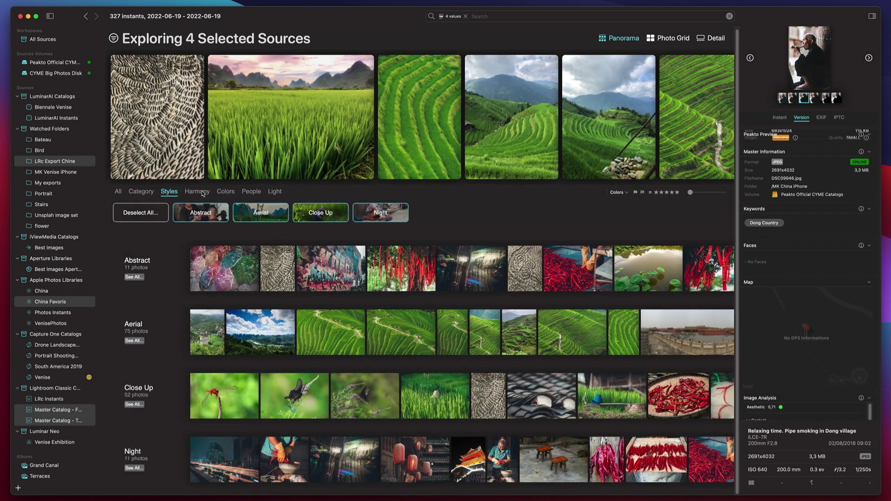
{"action": "left_click", "coordinate": [199, 192]}
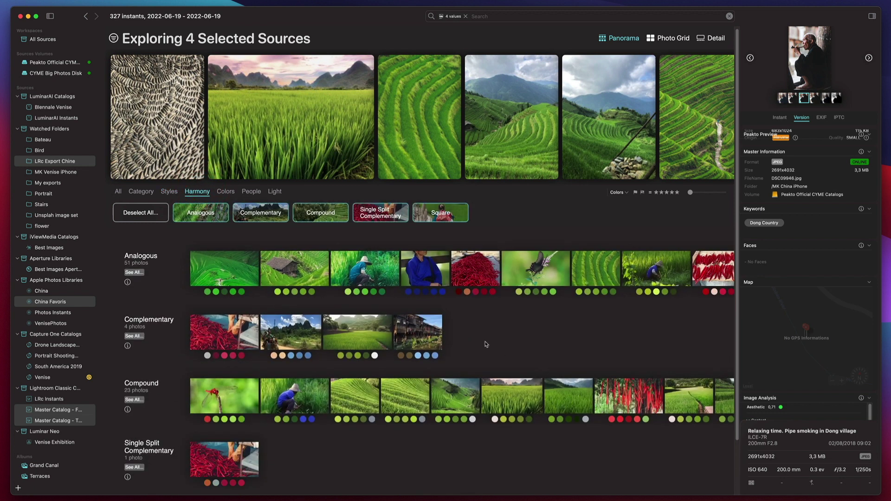
{"action": "left_click", "coordinate": [225, 192]}
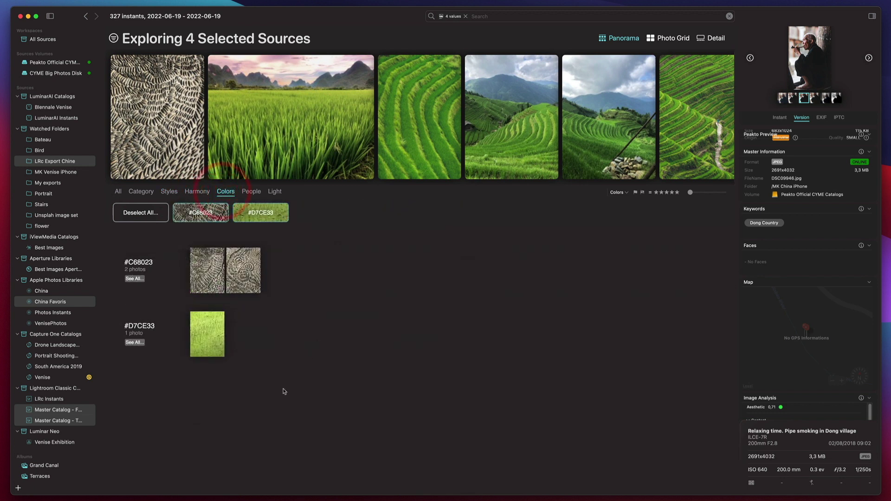
{"action": "left_click", "coordinate": [252, 193]}
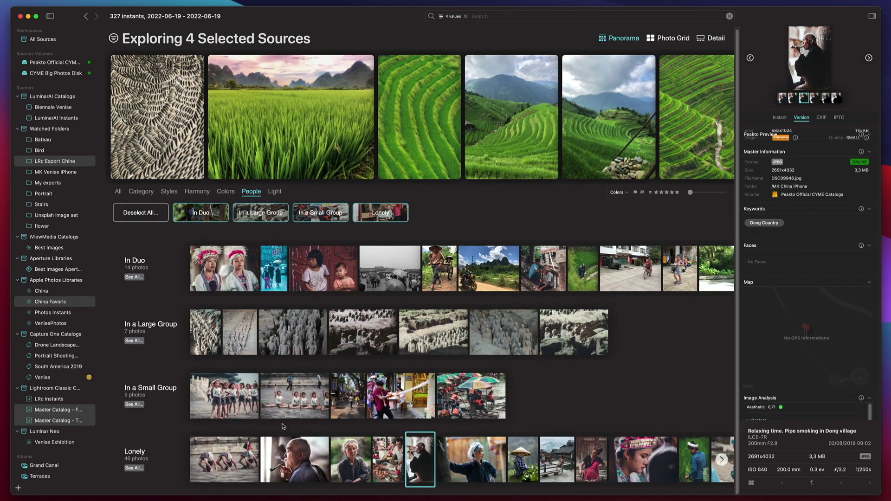
Group the panorama by Light and review the Bright, Colorless, Dark and Contrast rows.
{"action": "left_click", "coordinate": [275, 192]}
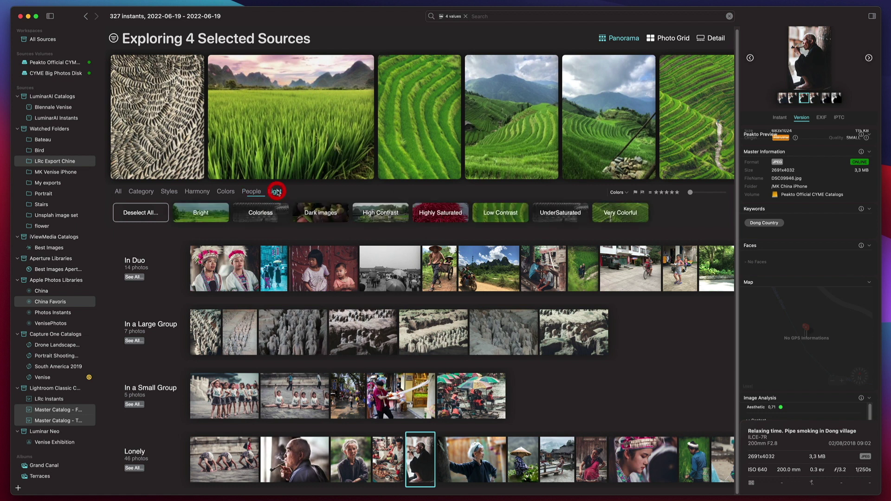
{"action": "scroll", "coordinate": [400, 424], "scroll_direction": "down", "scroll_amount": 5}
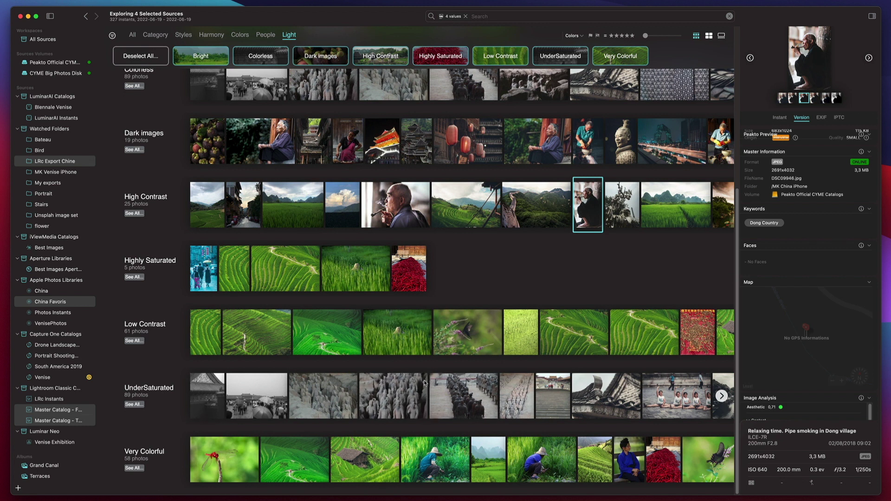
{"action": "scroll", "coordinate": [452, 372], "scroll_direction": "up", "scroll_amount": 5}
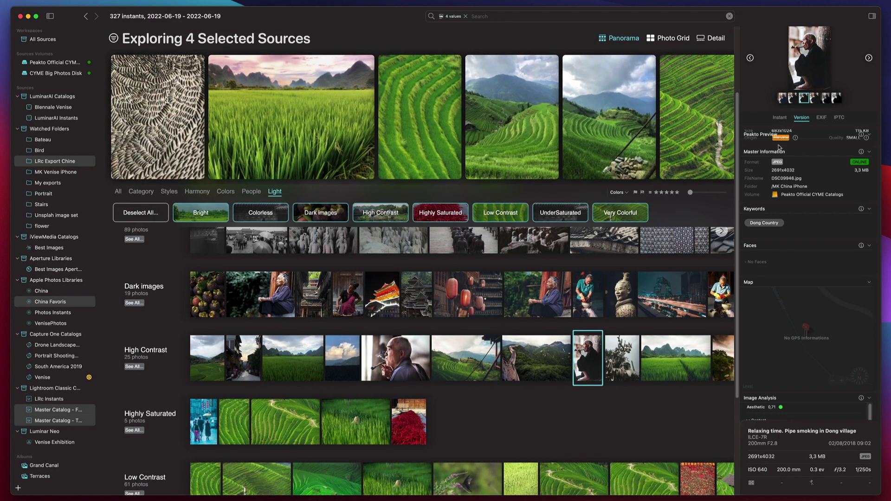
Page three times through the featured photo strip at the top of the panorama.
{"action": "left_click", "coordinate": [721, 117]}
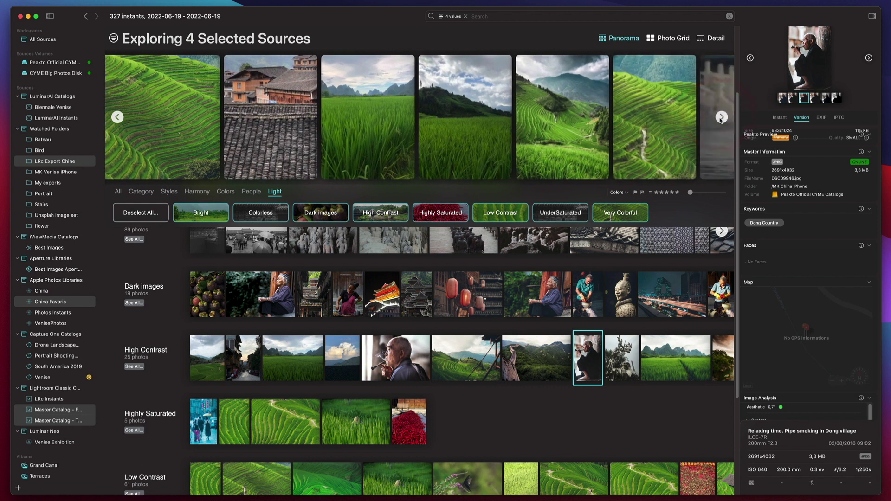
{"action": "left_click", "coordinate": [720, 117]}
{"action": "left_click", "coordinate": [720, 117]}
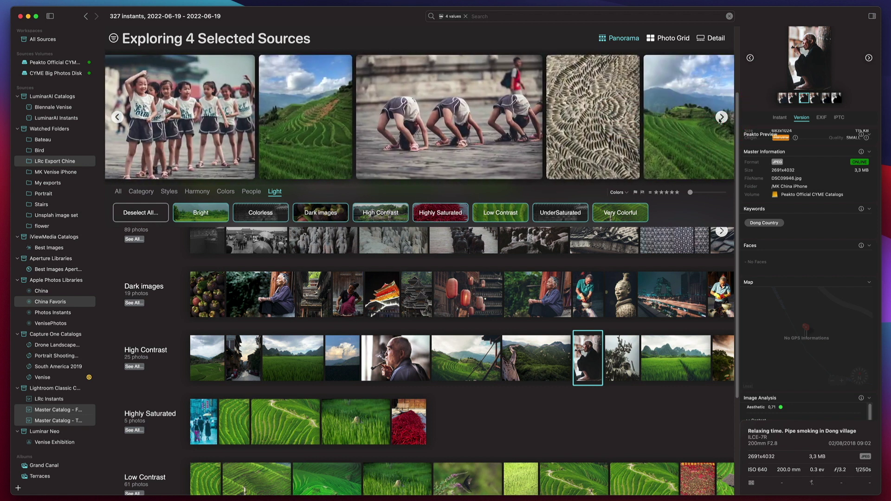